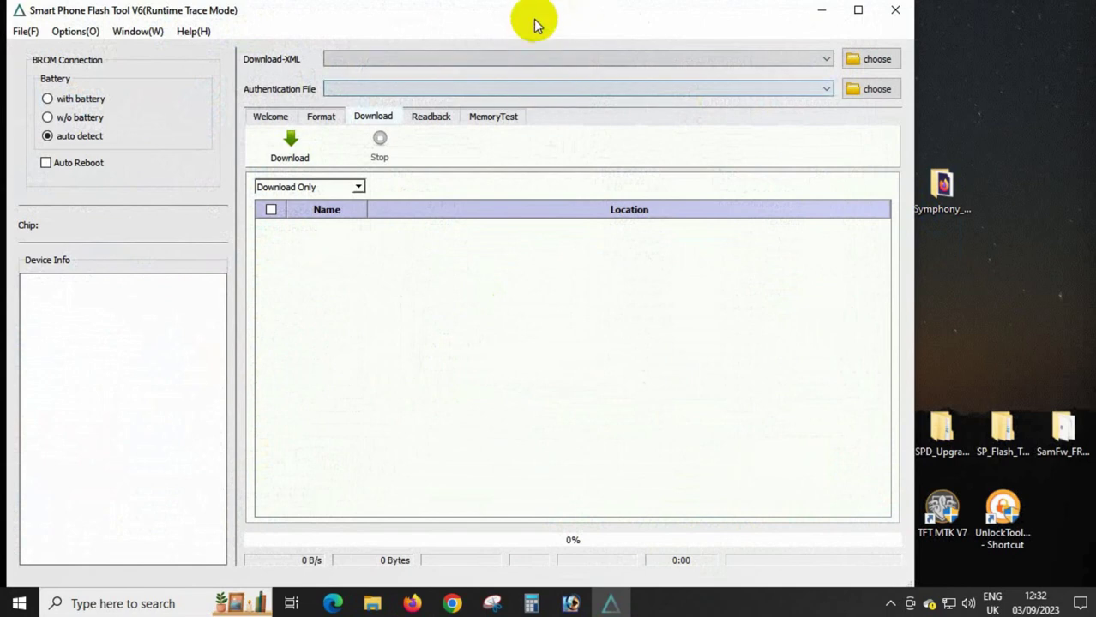
Step: Try to find a Download-XML file in the Firmware folder of the desktop's Symphony_i10 folder
drag(533, 18, 644, 11)
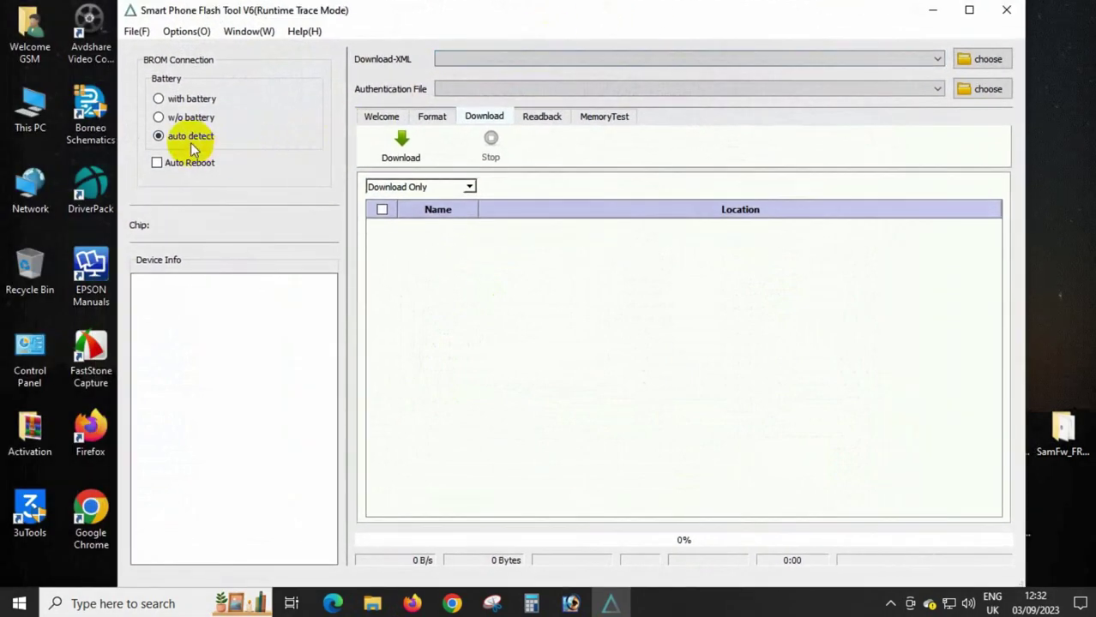
click(975, 60)
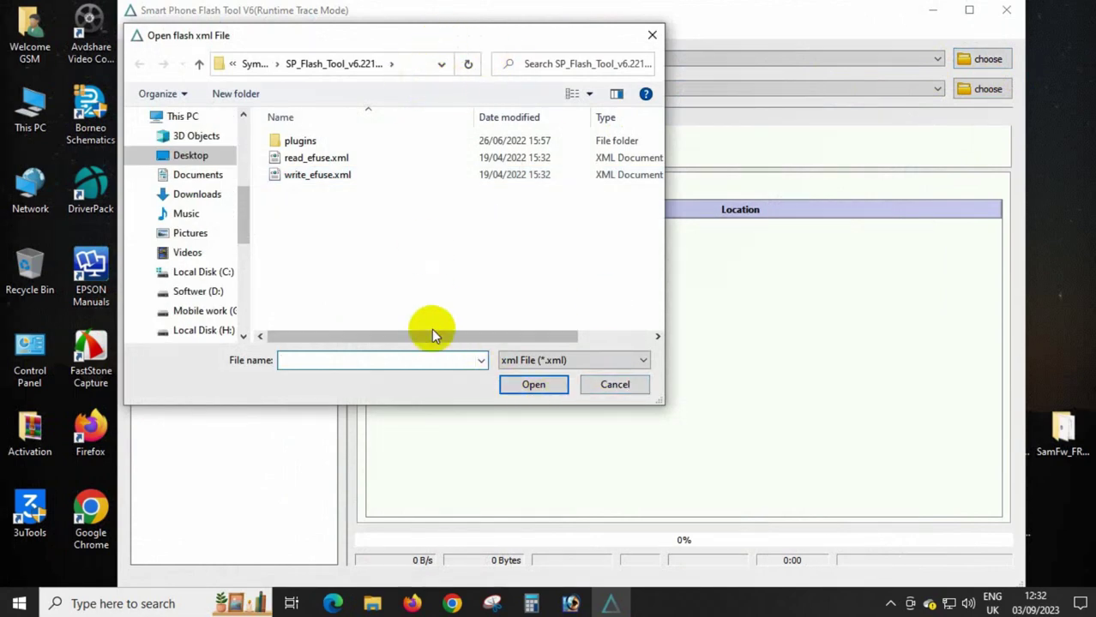
right_click(417, 363)
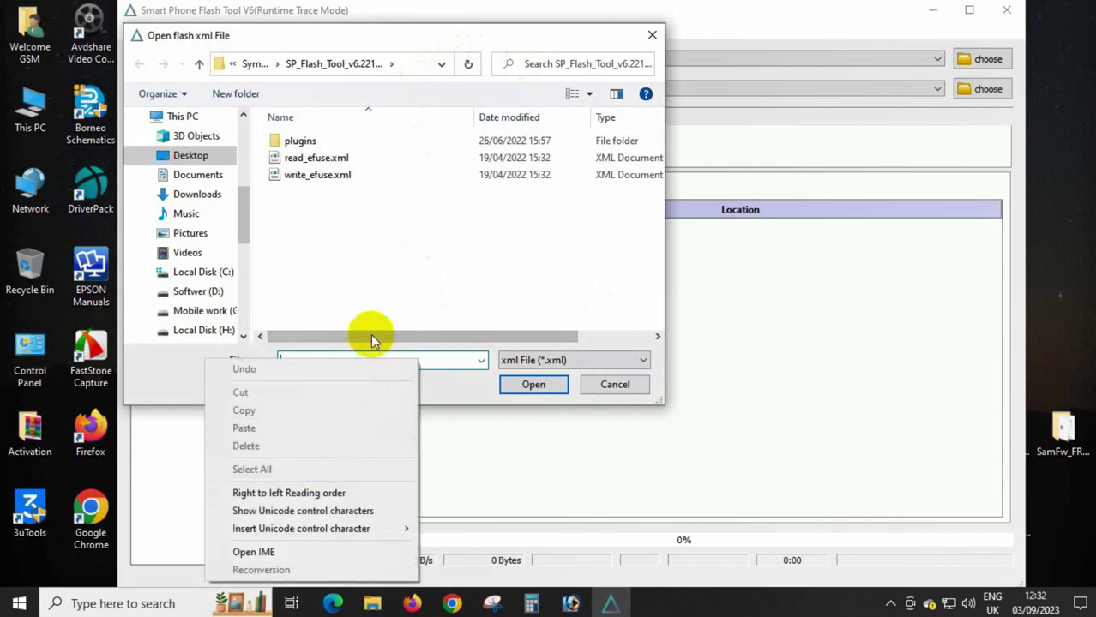
click(197, 176)
click(191, 155)
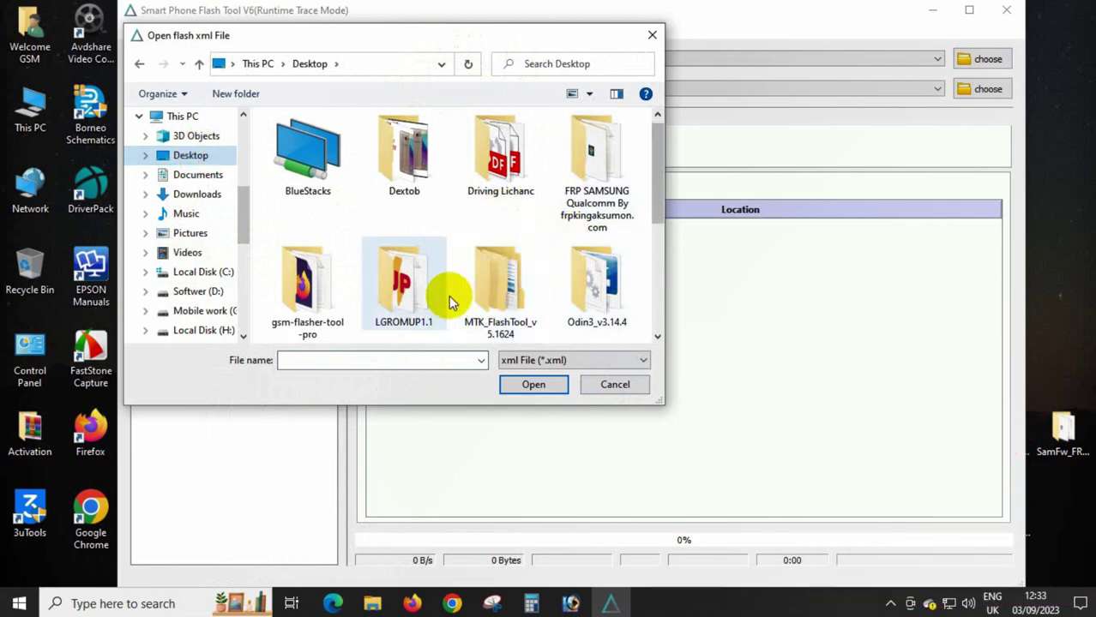
scroll(362, 297, down, 3)
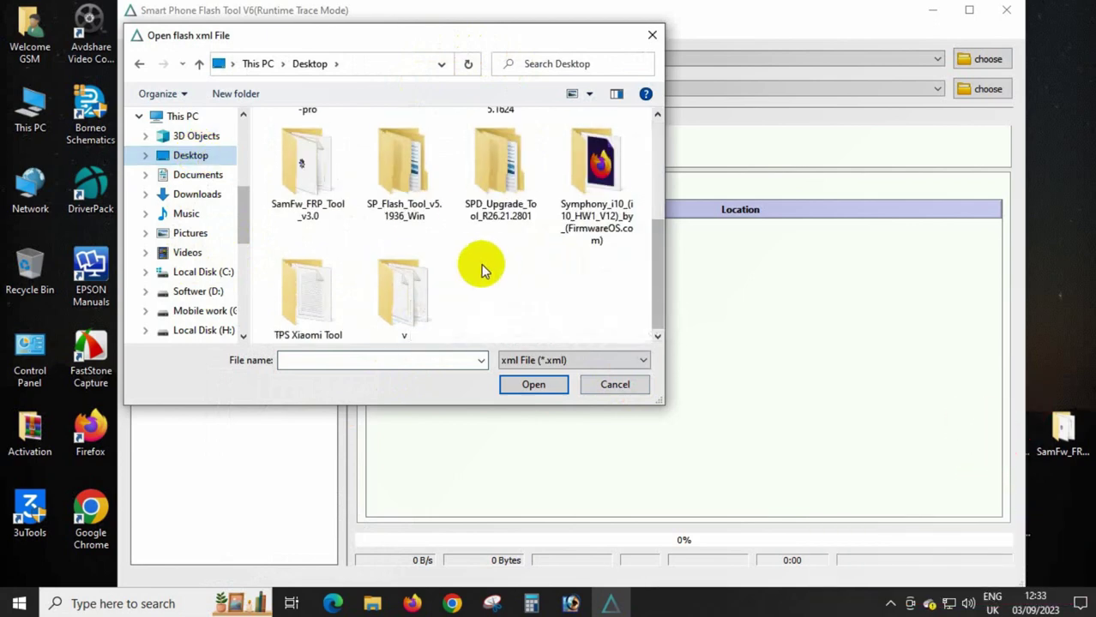
scroll(492, 299, up, 3)
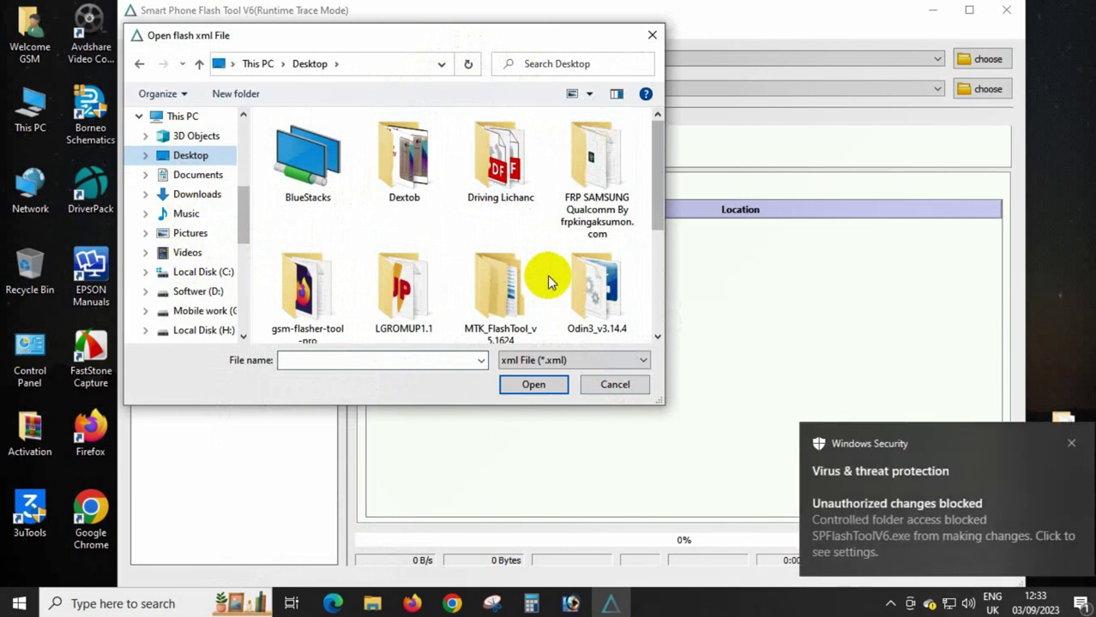
scroll(548, 282, down, 3)
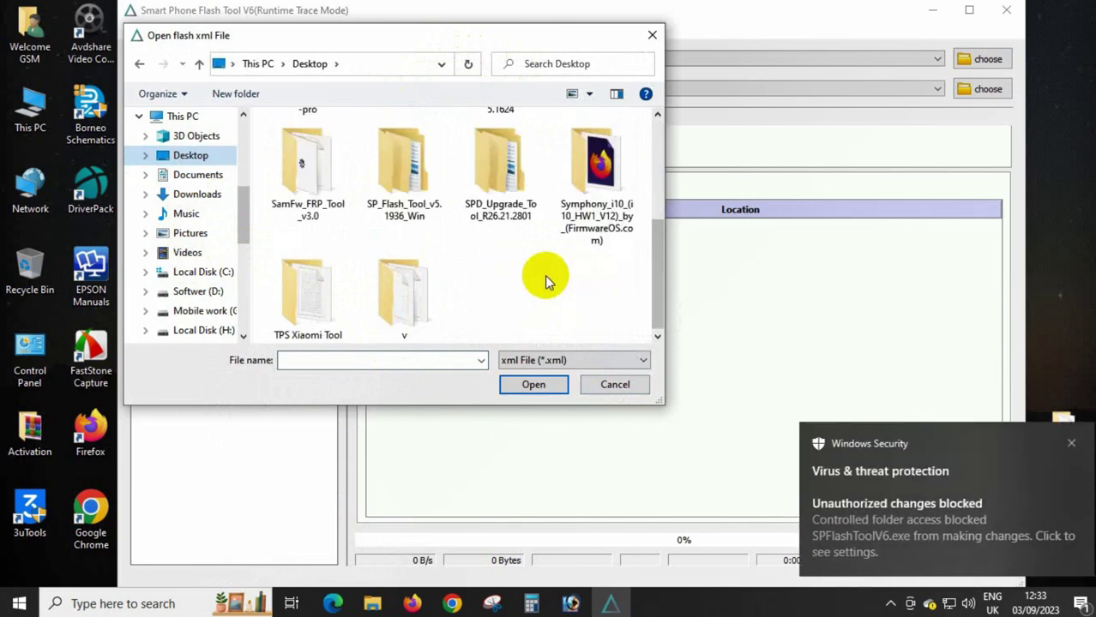
double_click(597, 167)
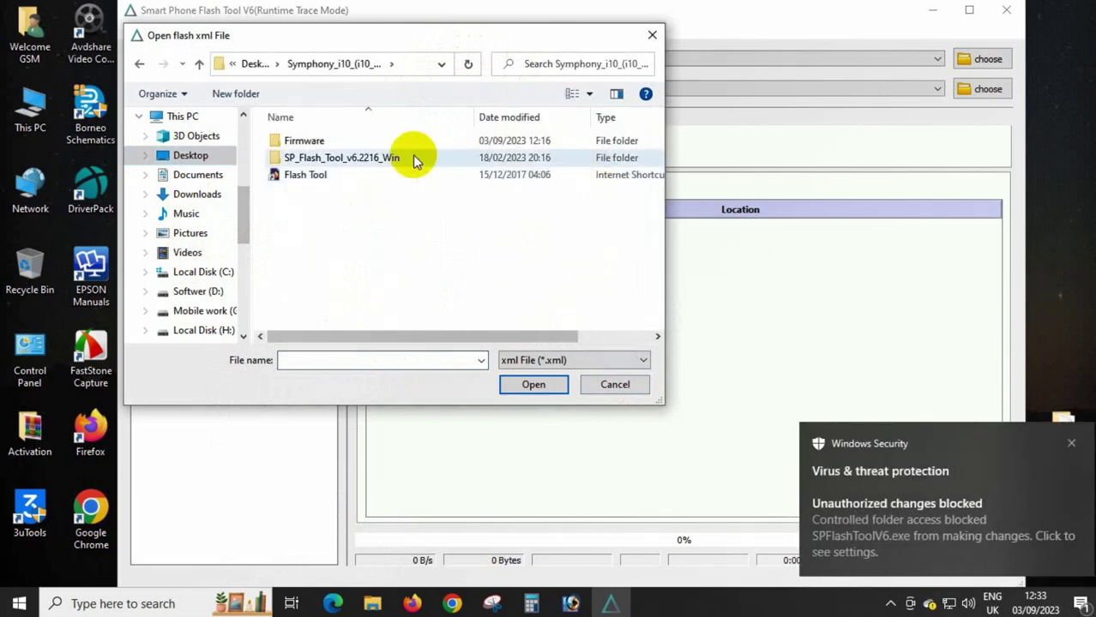
double_click(307, 142)
double_click(294, 140)
double_click(302, 142)
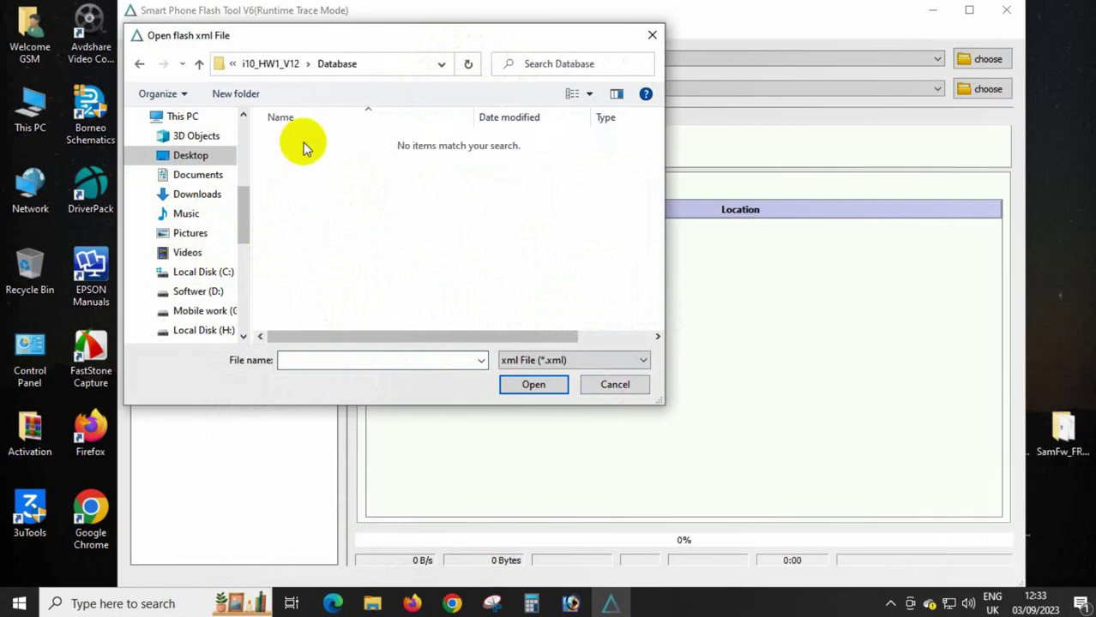
click(139, 64)
click(139, 64)
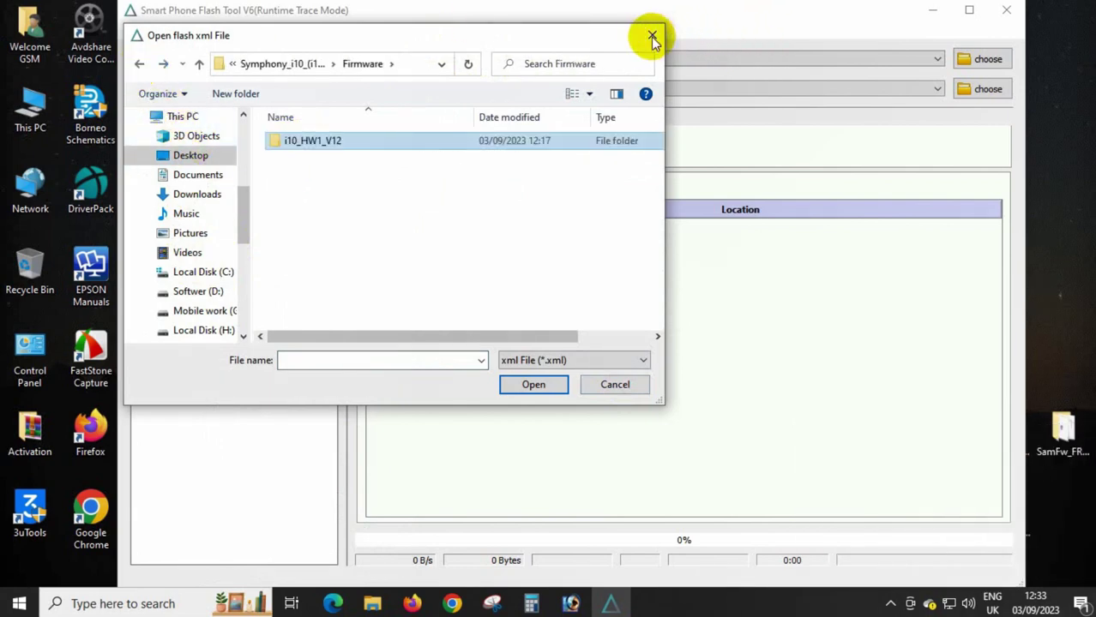
click(652, 37)
Step: Close Smart Phone Flash Tool V6 and delete the SP_Flash_Tool_v6.2216_Win folder and its zip archive
click(1006, 10)
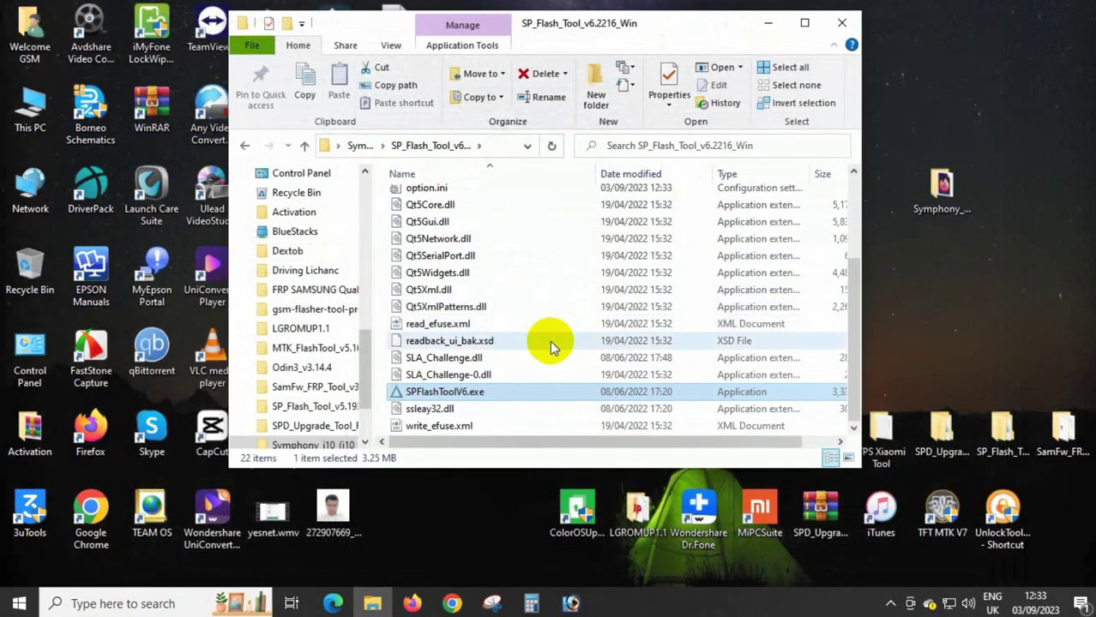
scroll(550, 340, up, 3)
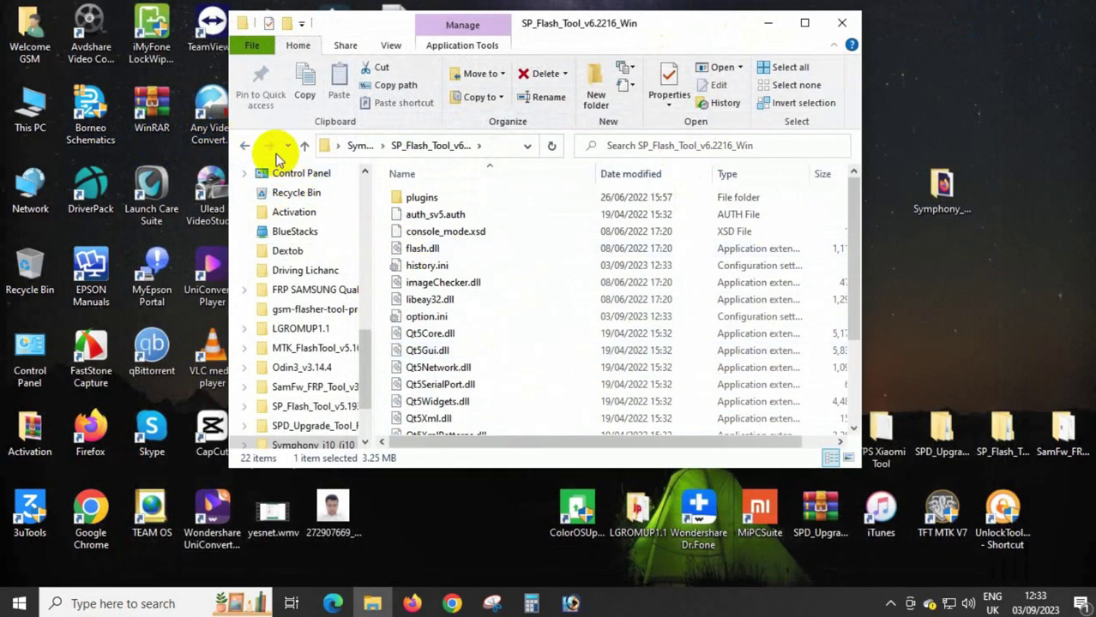
click(244, 146)
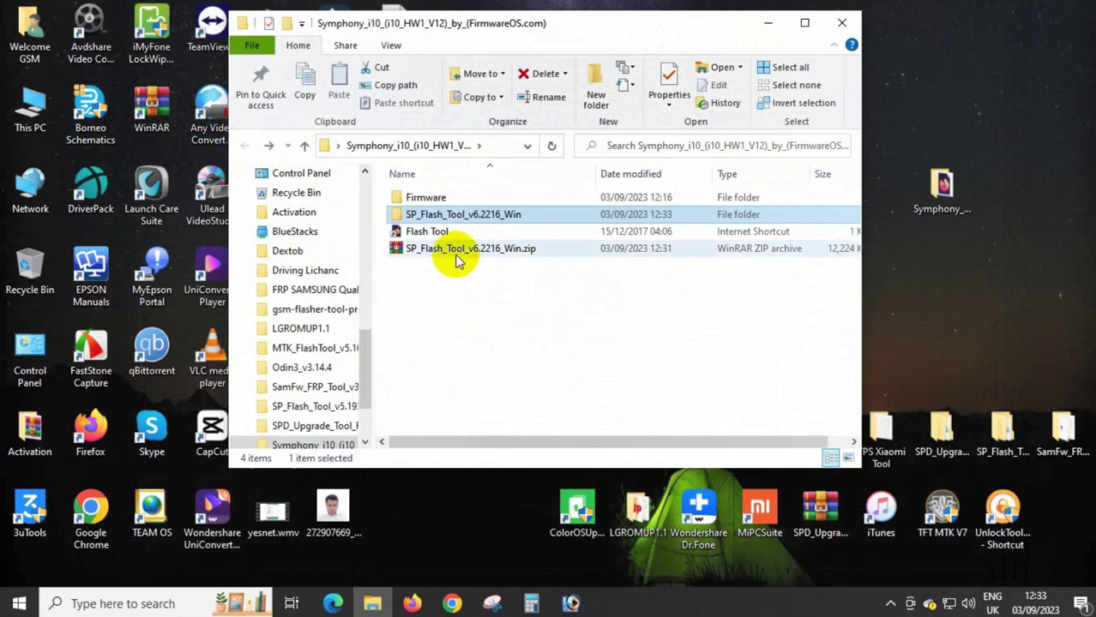
click(456, 257)
key(Delete)
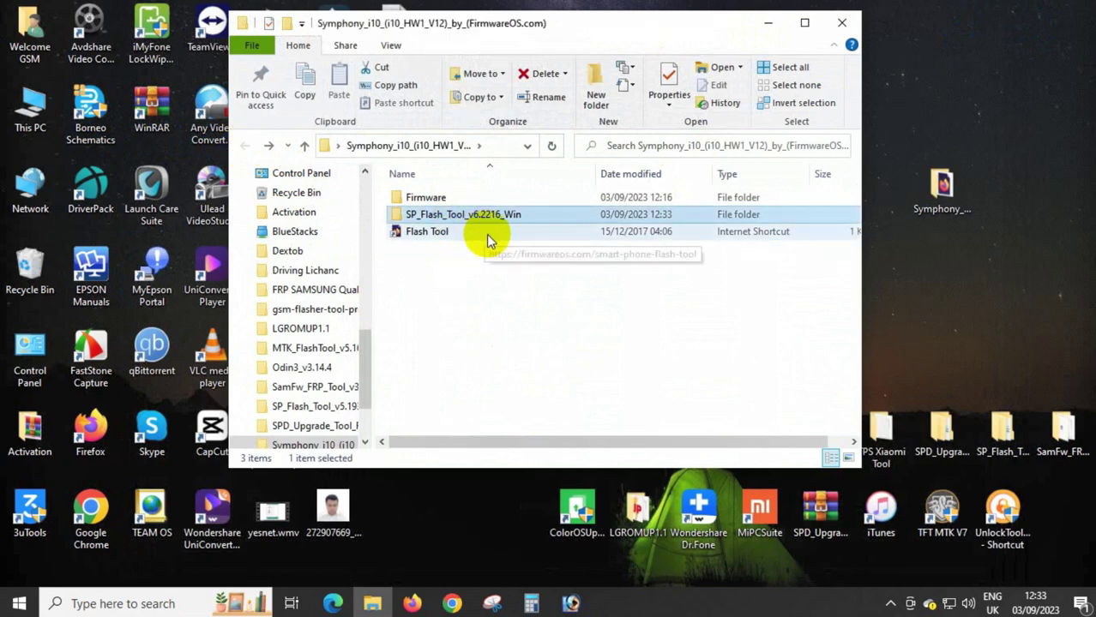
key(Delete)
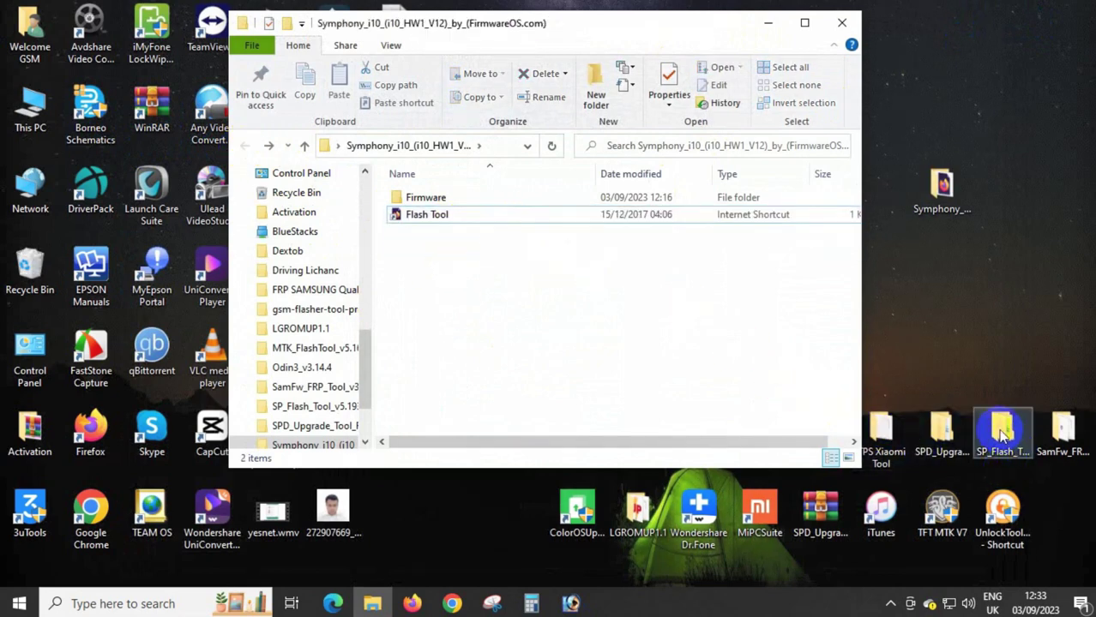
Step: Launch flash_tool.exe from the desktop's SP_Flash_Tool_v5.1936_Win folder and close the open folder windows
click(986, 330)
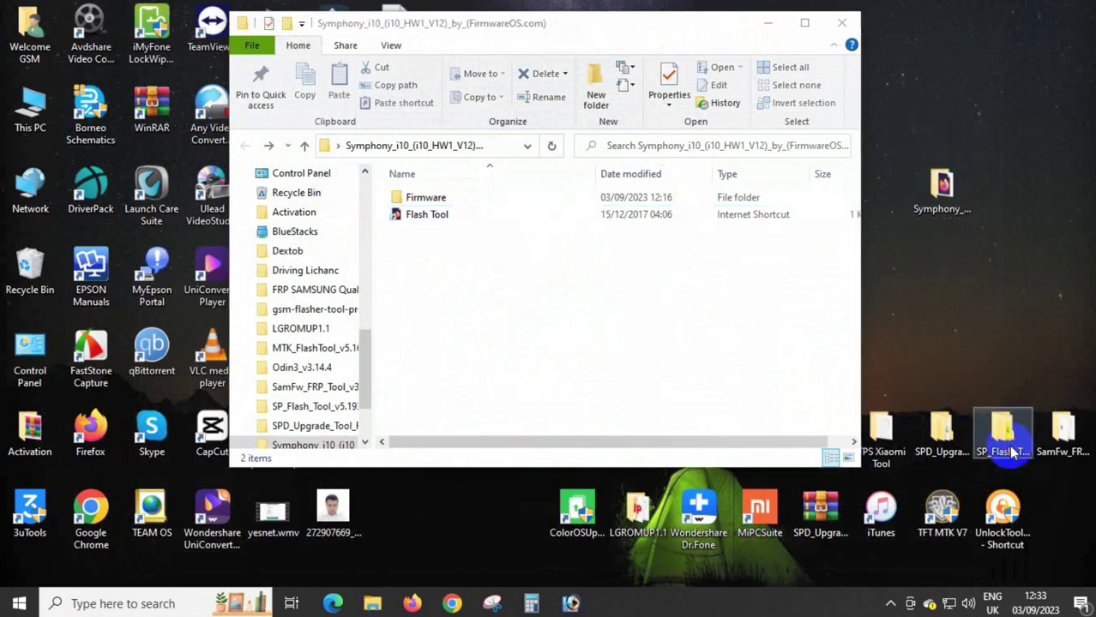
double_click(1012, 452)
double_click(501, 220)
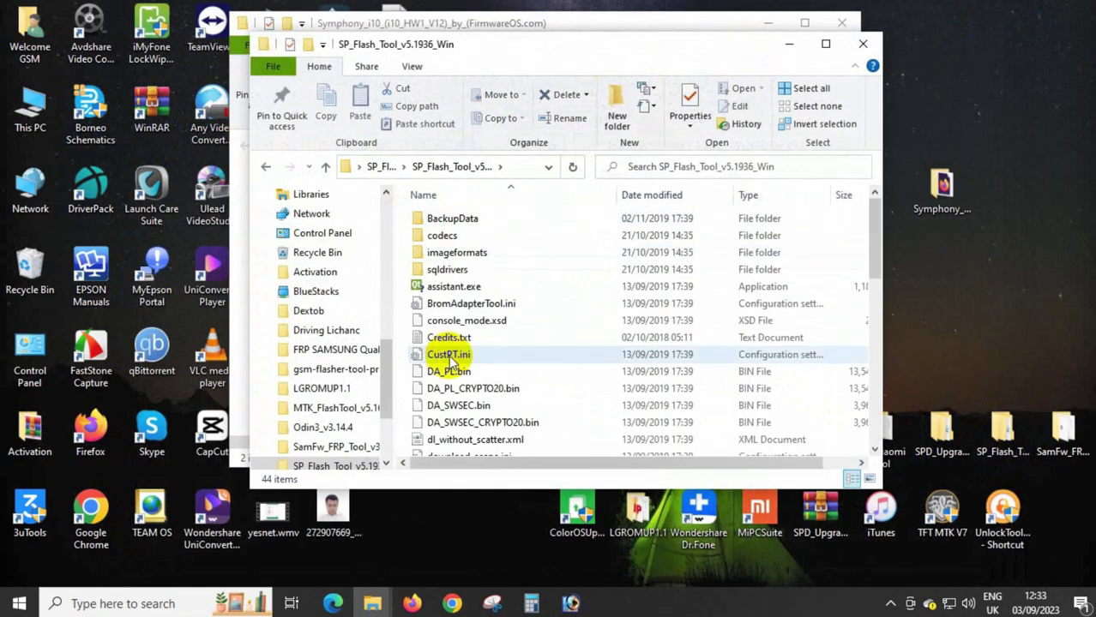
scroll(450, 360, down, 4)
click(446, 276)
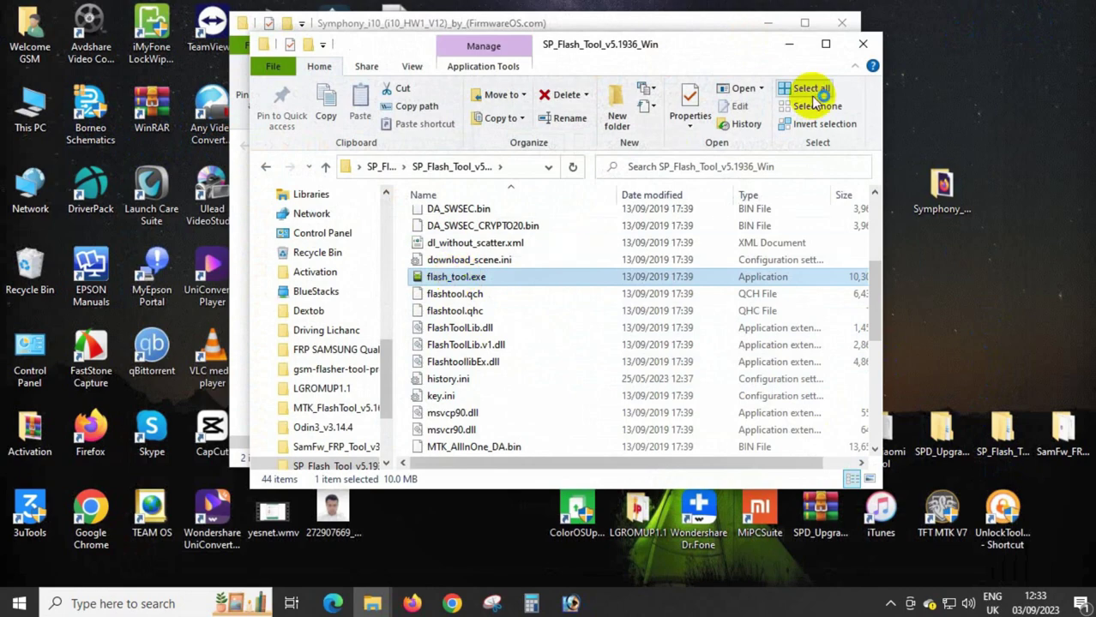
click(862, 44)
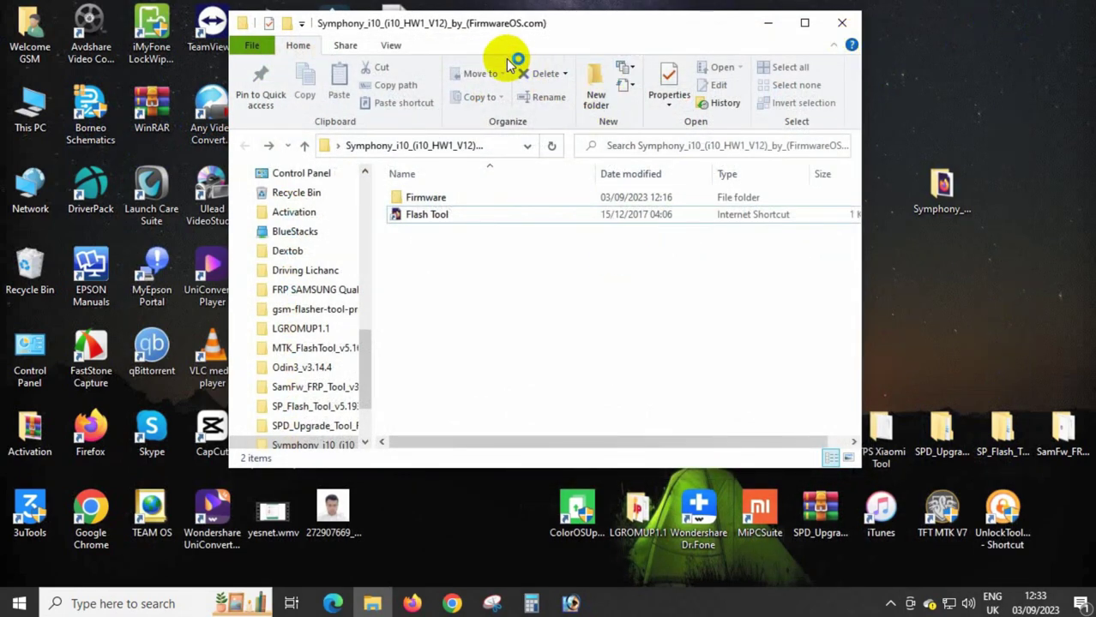
click(842, 23)
Step: Copy the address of the i10_HW1_V12 folder inside the Symphony_i10 Firmware folder and close the window
double_click(942, 189)
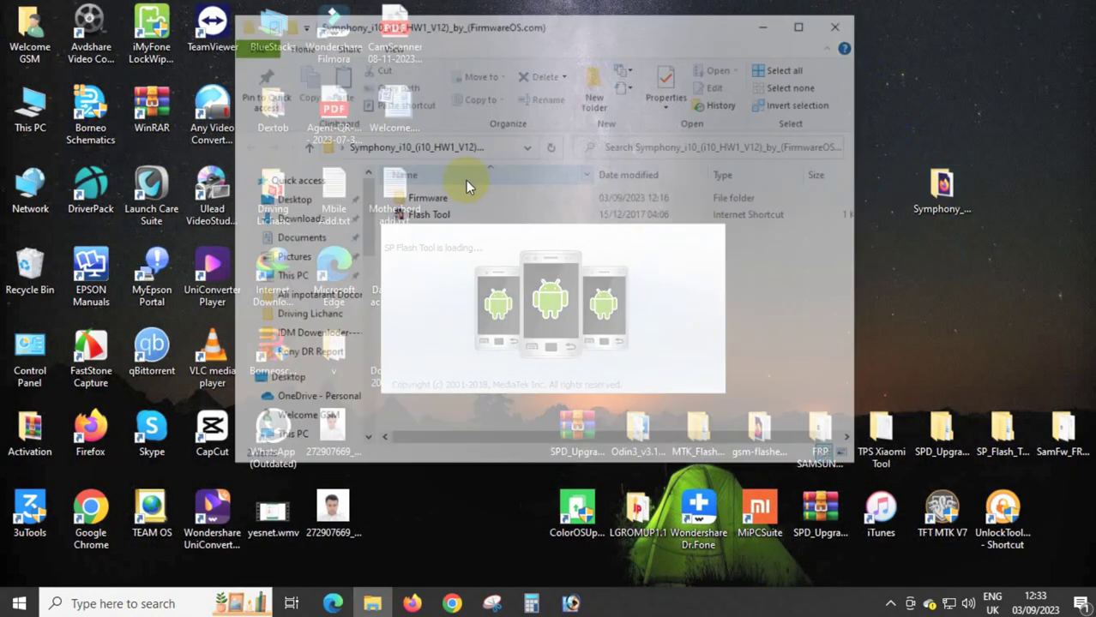
double_click(424, 196)
double_click(420, 197)
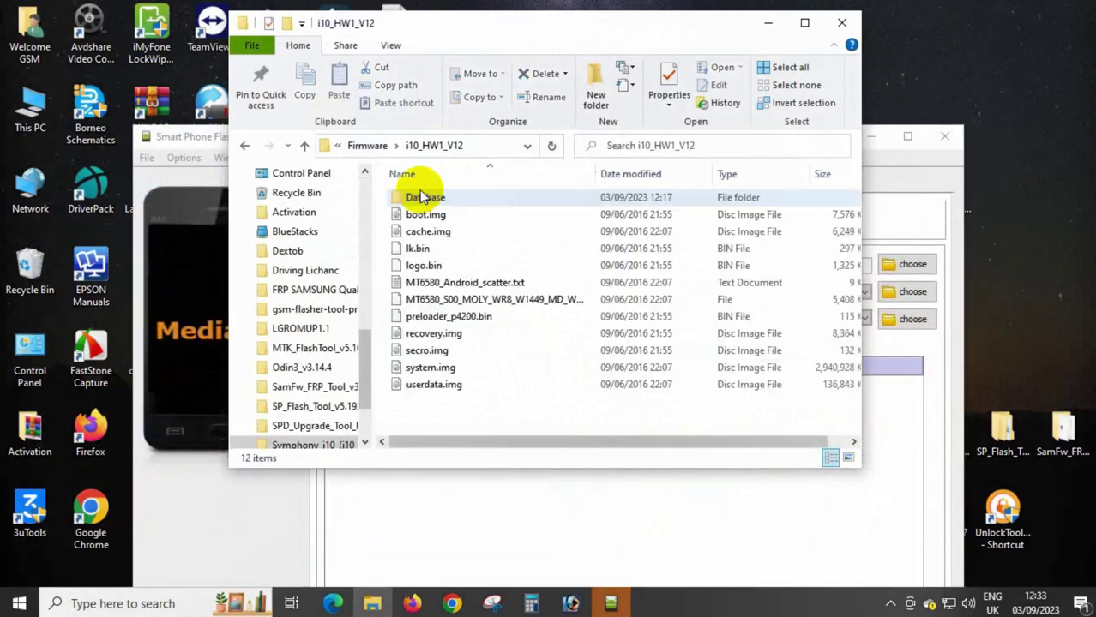
right_click(514, 144)
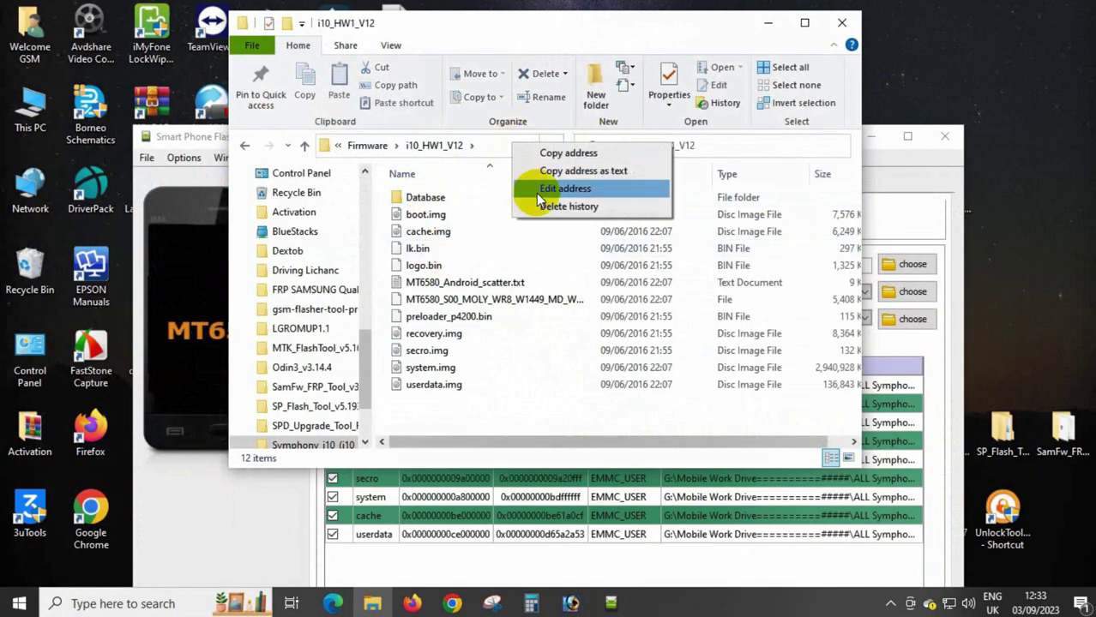
key(Escape)
click(842, 23)
Step: Select MTK_AllInOne_DA.bin from the SP_Flash_Tool_v5.1936_Win folder as the download agent
drag(720, 145, 725, 51)
click(916, 171)
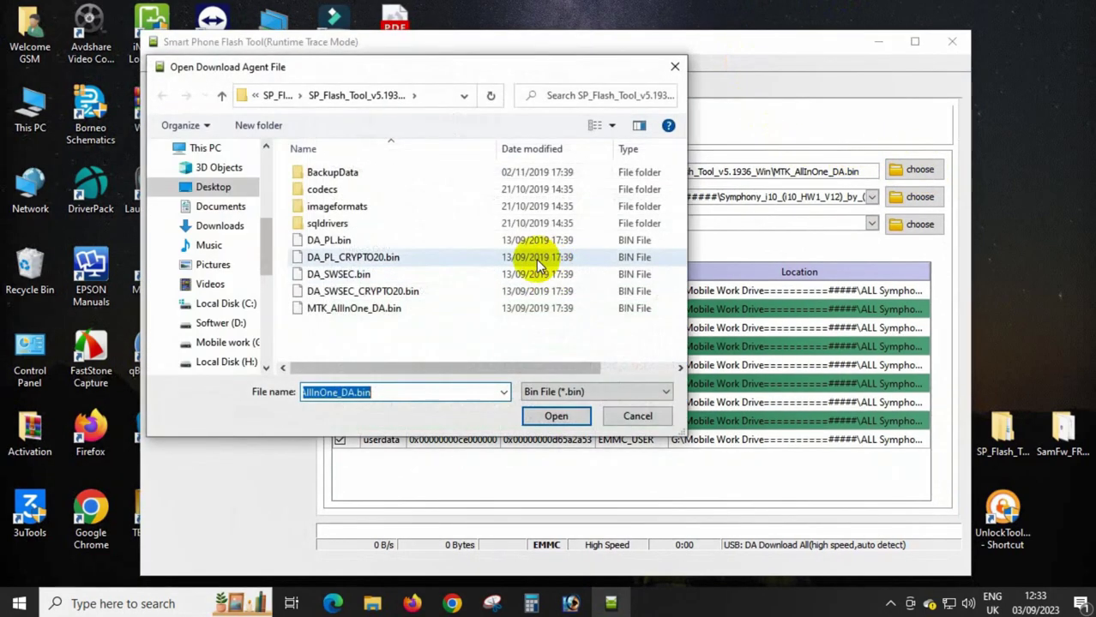
right_click(415, 394)
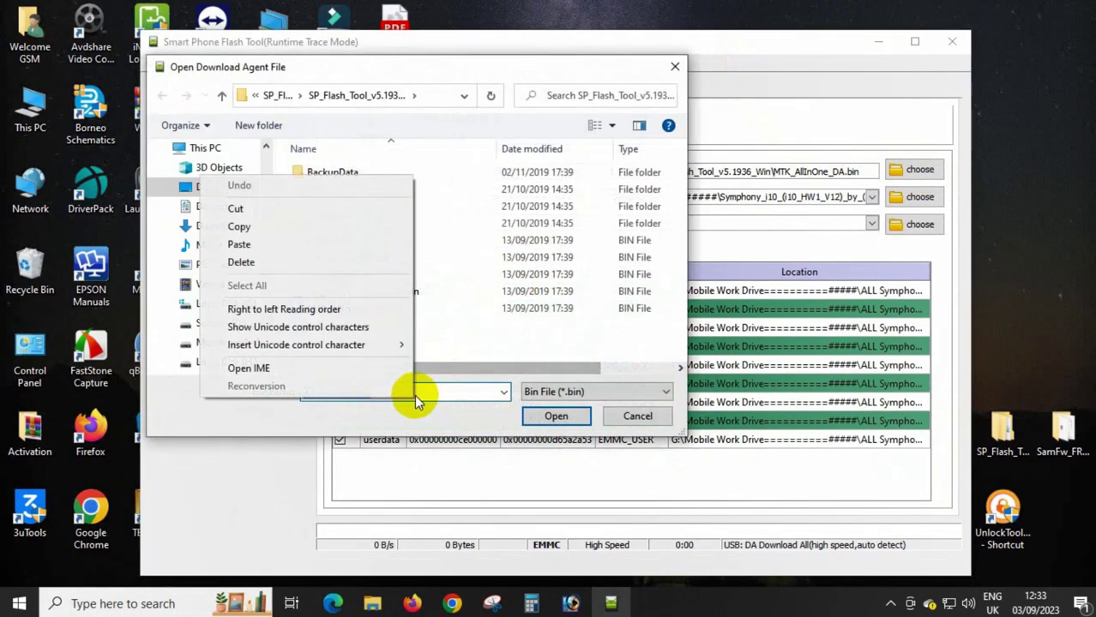
click(282, 247)
click(531, 418)
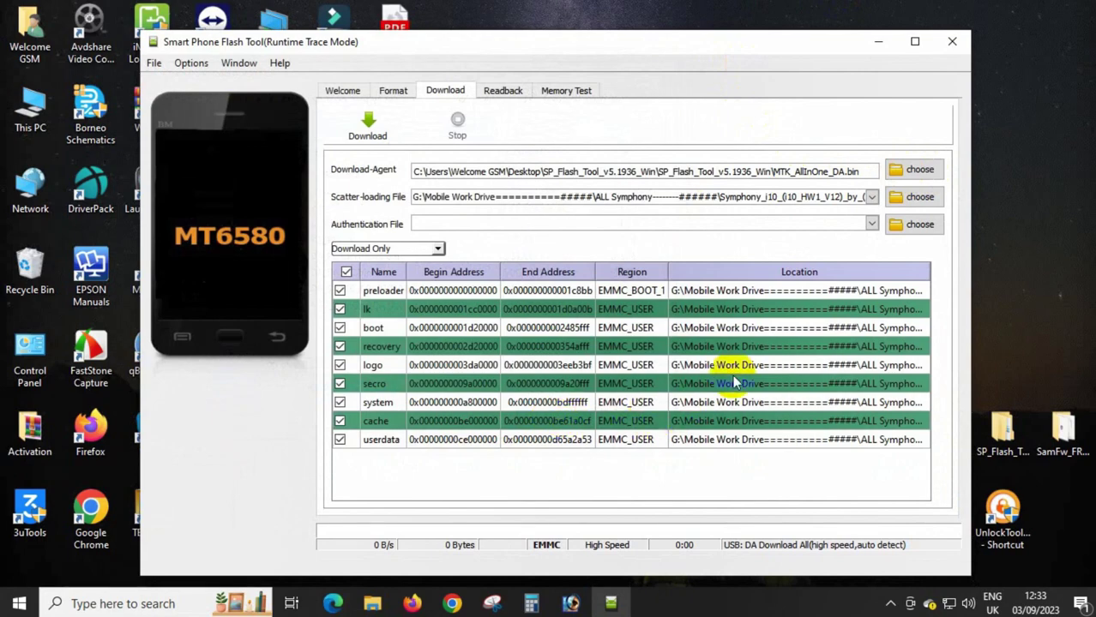
Step: Load MT6580_Android_scatter.txt from the copied i10_HW1_V12 folder path as the scatter-loading file
click(907, 198)
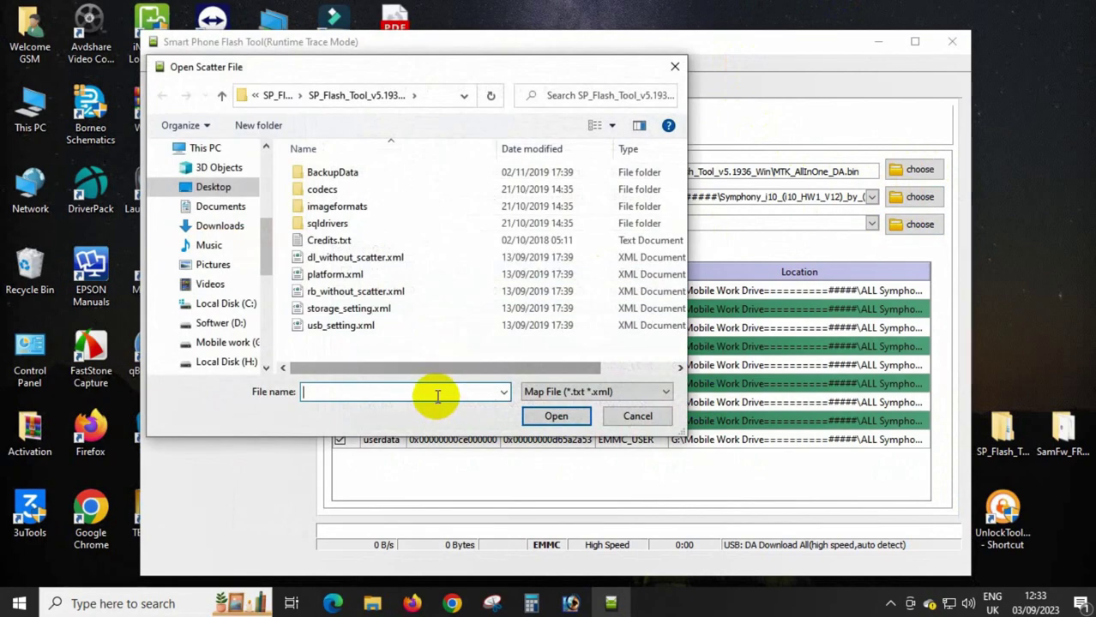
right_click(437, 394)
click(308, 247)
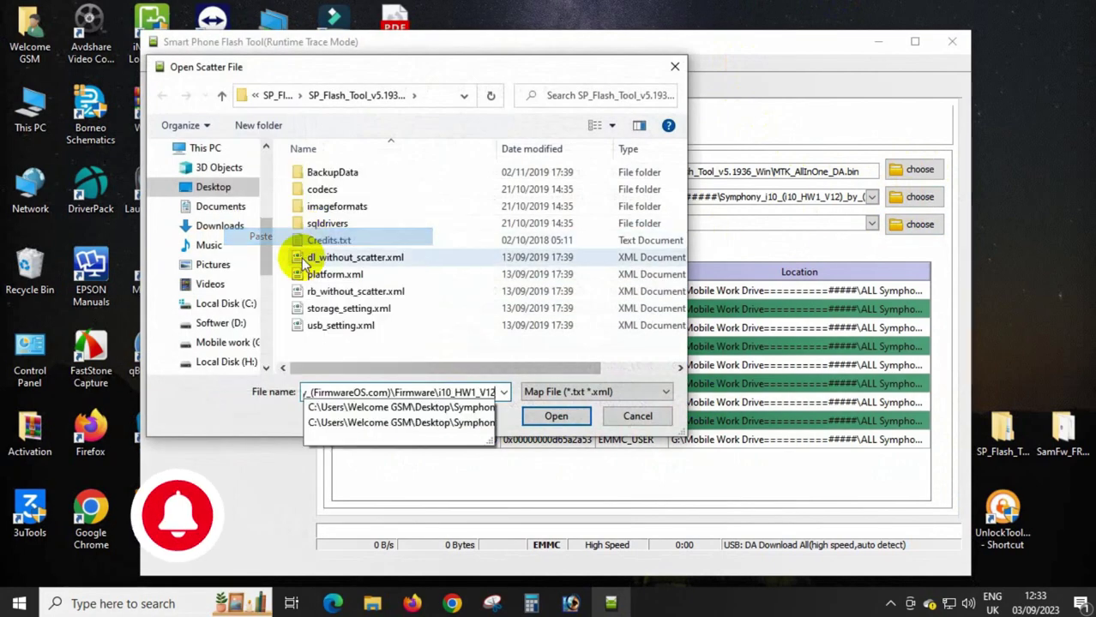
click(546, 417)
double_click(359, 190)
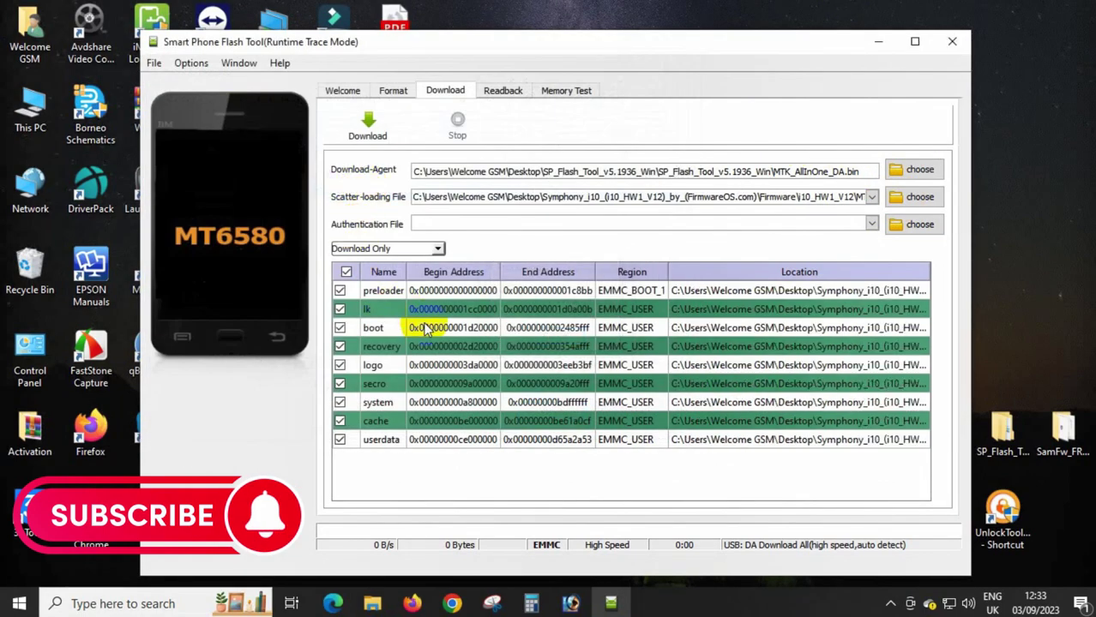
Step: Try to flash all listed partitions in Download Only mode and dismiss the resulting dialog
drag(573, 53, 586, 33)
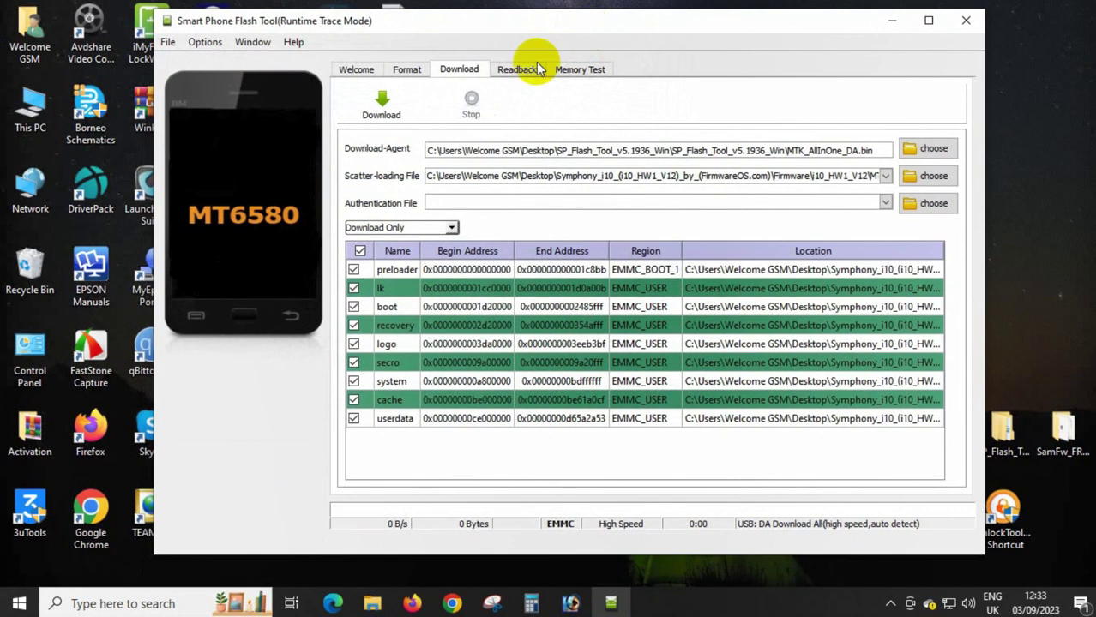
click(381, 103)
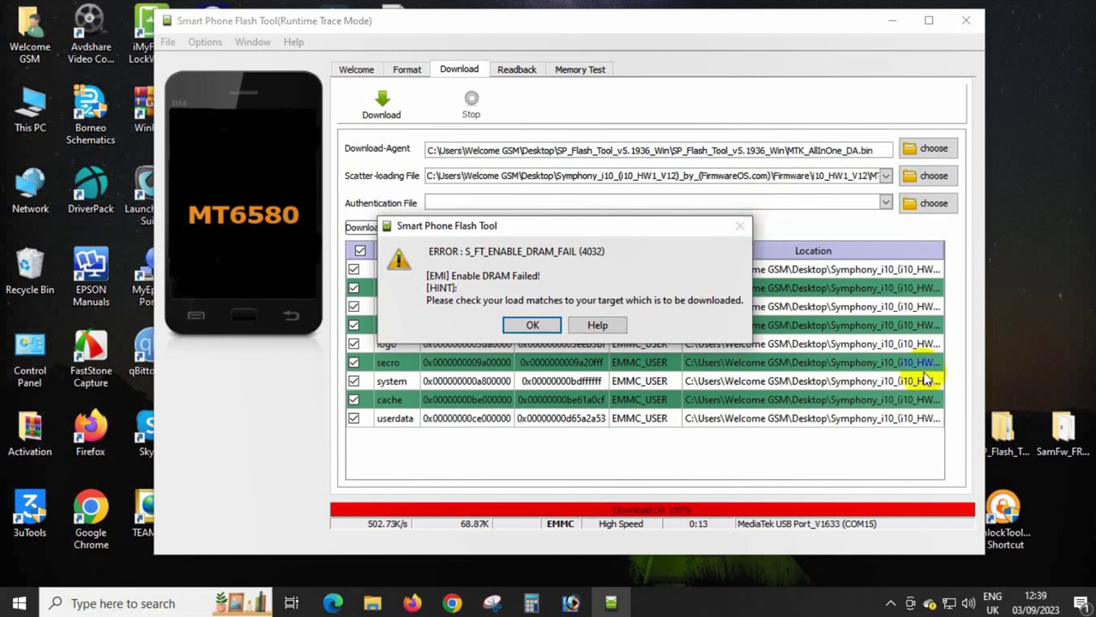
click(551, 323)
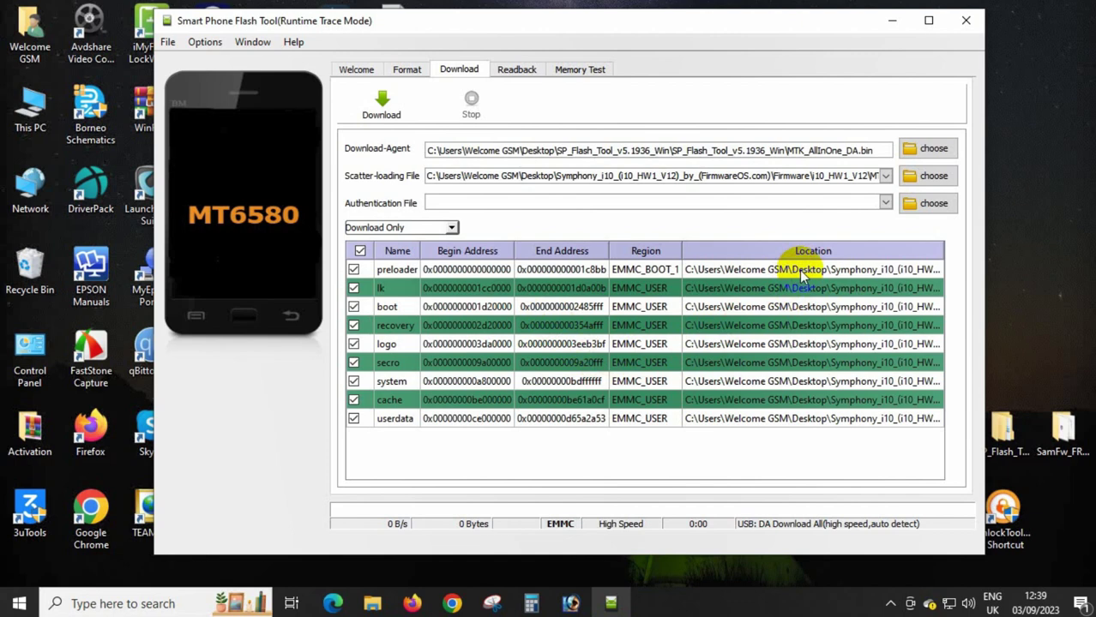
Step: Set the flashing mode to Format All + Download and start the firmware download, retrying it once
click(452, 228)
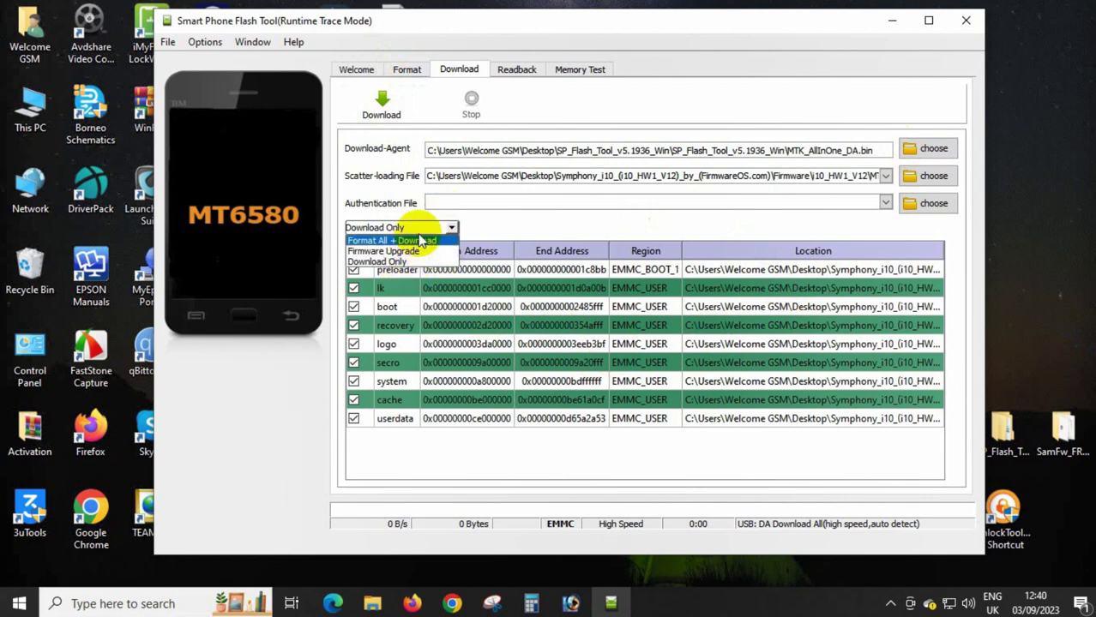
click(420, 241)
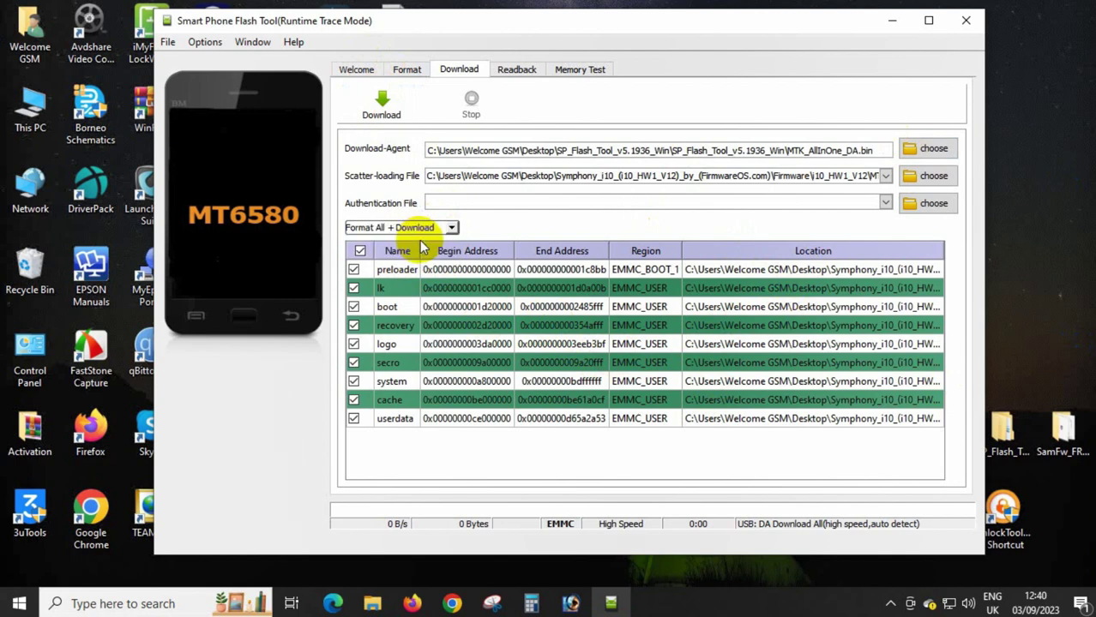
click(393, 100)
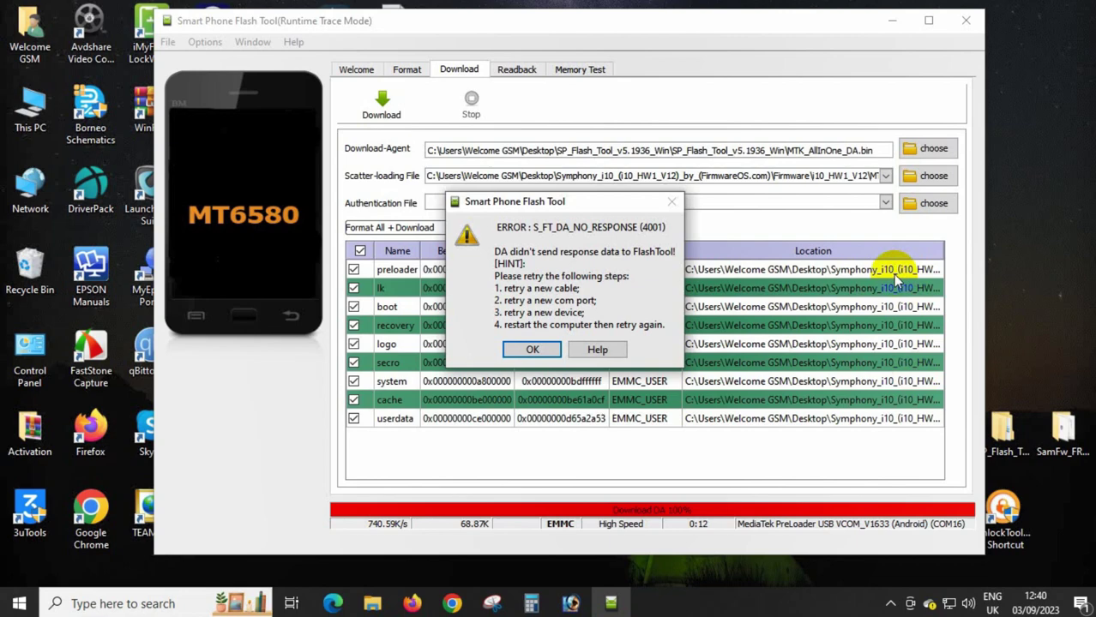
click(532, 349)
click(380, 108)
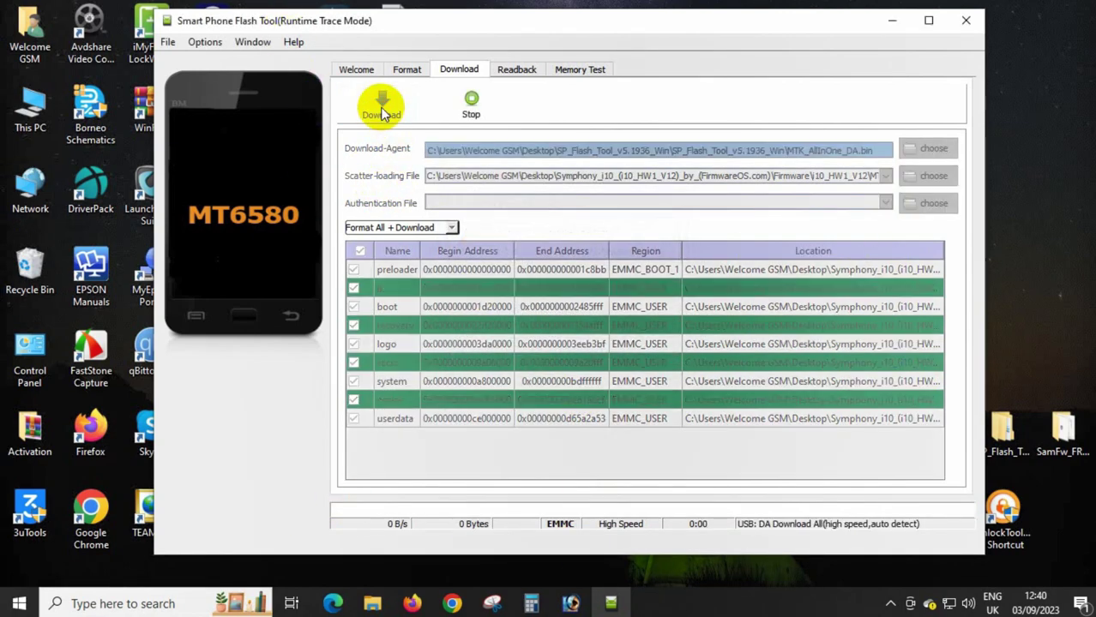